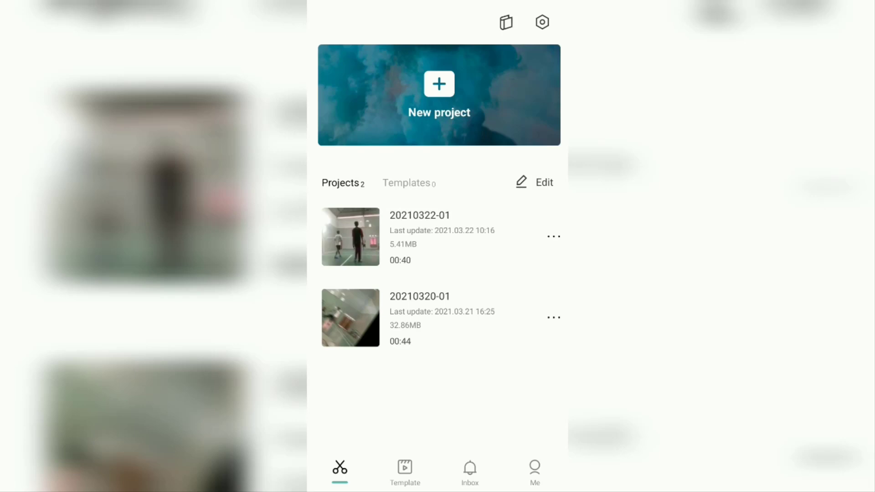
Start a new project containing the plain black stock video clip.
left_click(387, 414)
left_click(438, 96)
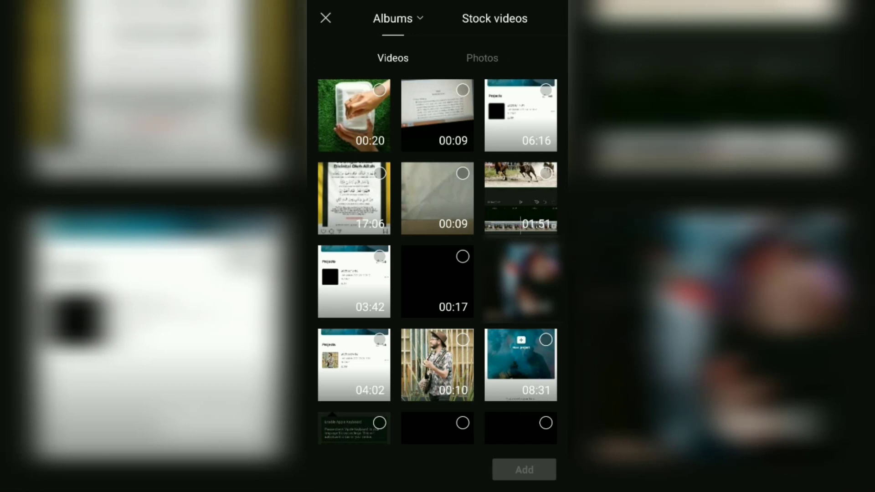
left_click(494, 18)
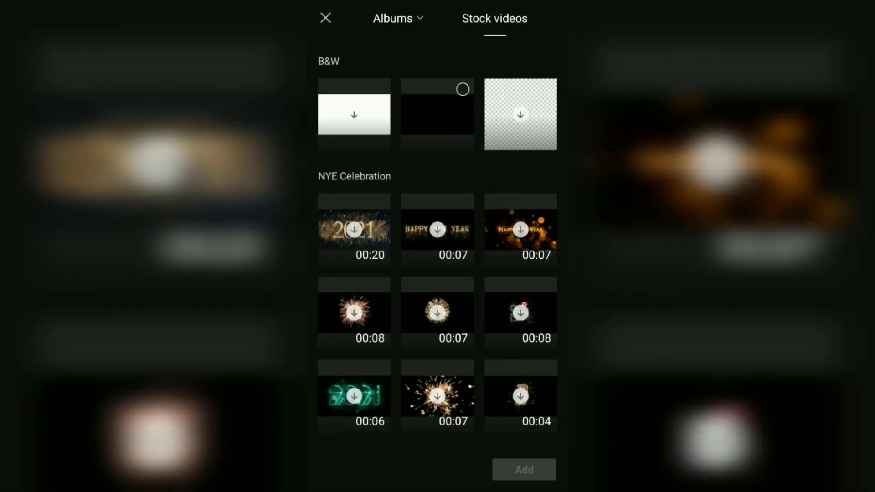
left_click(463, 89)
left_click(524, 470)
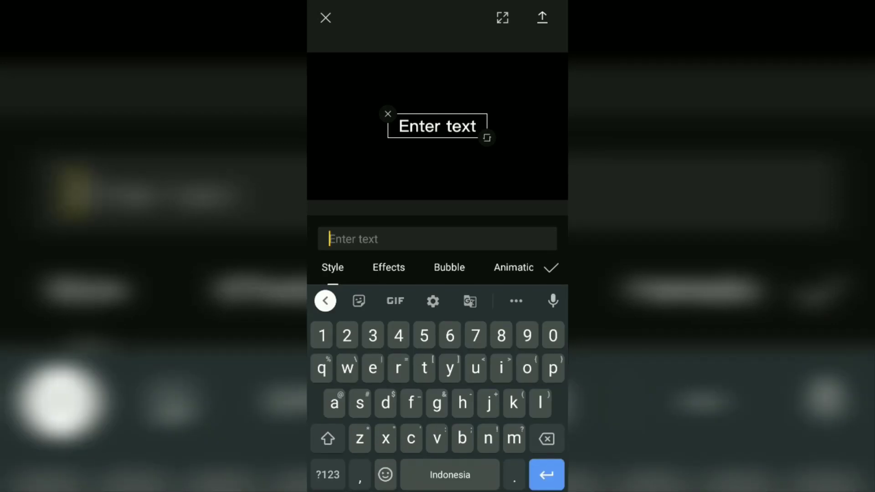
type("ADD ")
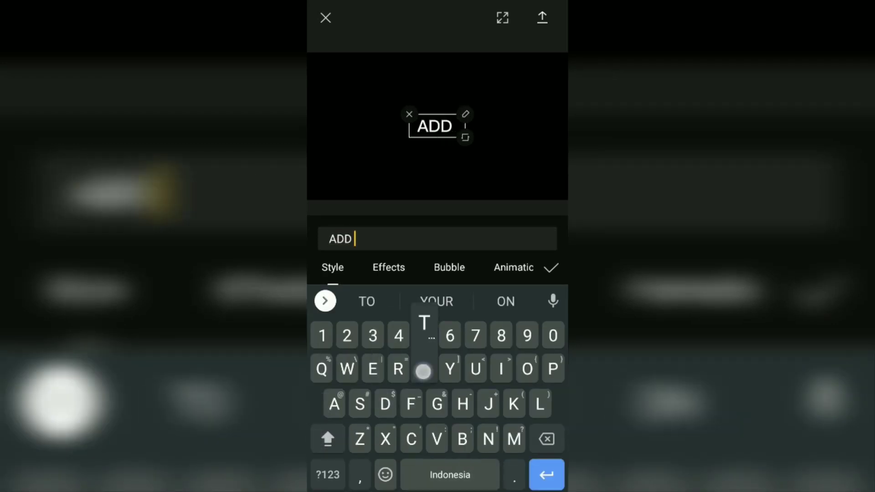
type("TEXT H")
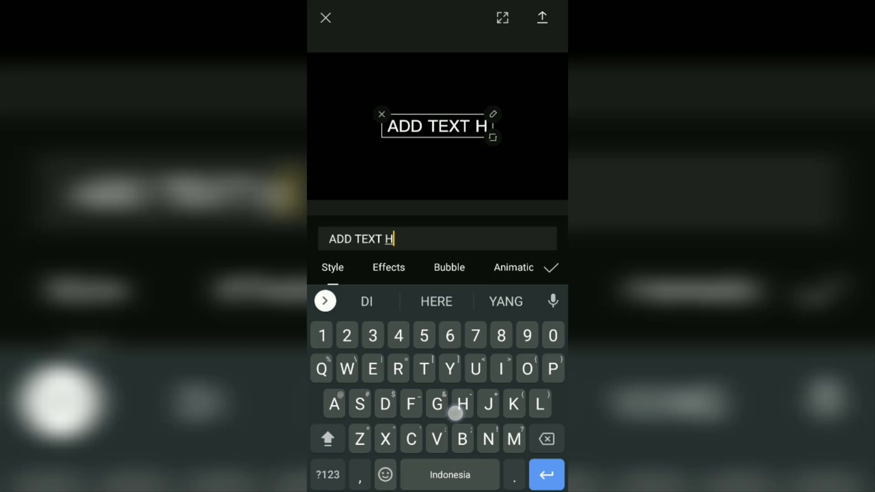
type("ERE")
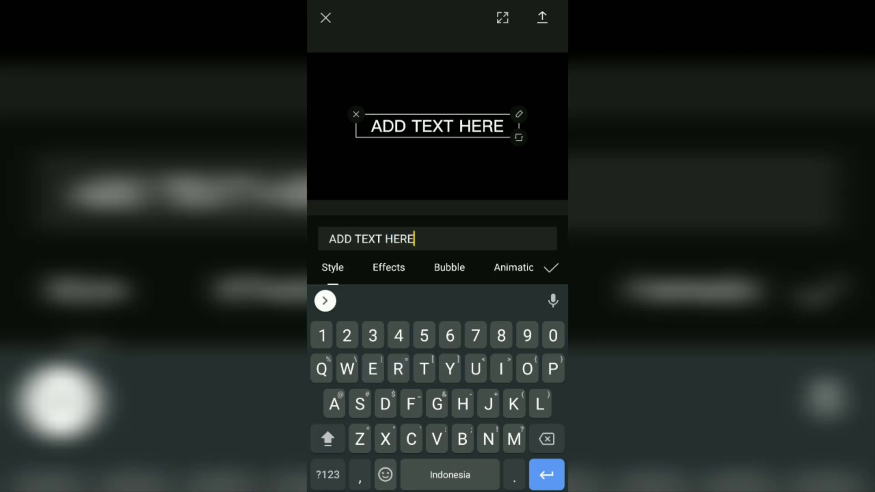
Enter 'ADD TEXT HERE' as the text and dismiss the keyboard.
key("Return")
left_click_drag(518, 312, 342, 315)
left_click_drag(492, 307, 333, 335)
left_click_drag(472, 316, 347, 328)
Set the title in the Modern font and enlarge it across the frame width.
left_click(432, 311)
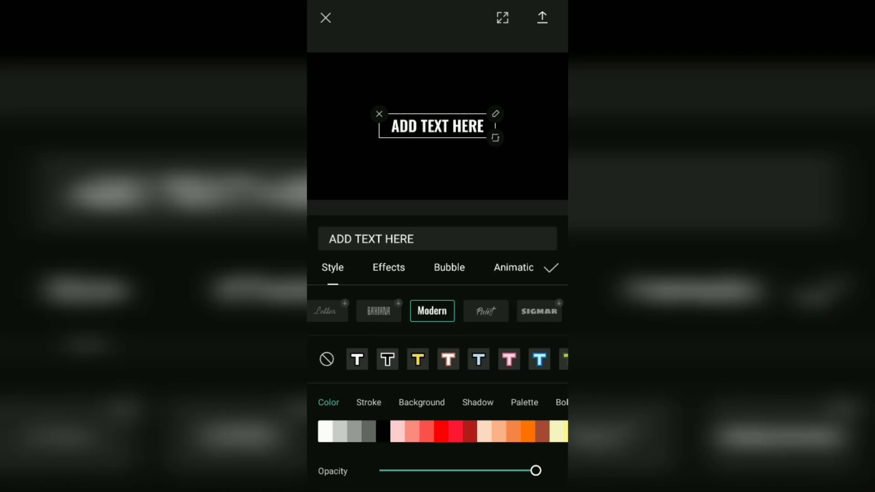
mouse_move(506, 157)
left_mouse_down()
mouse_move(541, 172)
mouse_move(509, 173)
mouse_move(520, 172)
left_mouse_up()
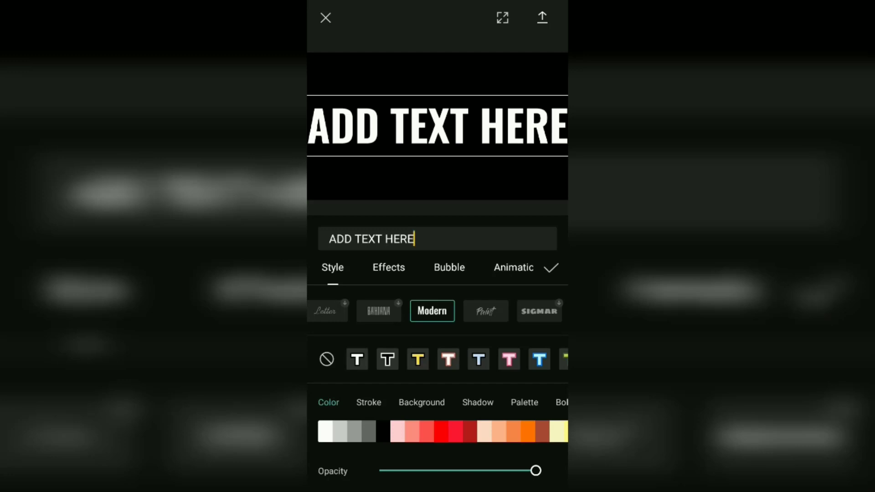
left_click_drag(465, 278, 424, 278)
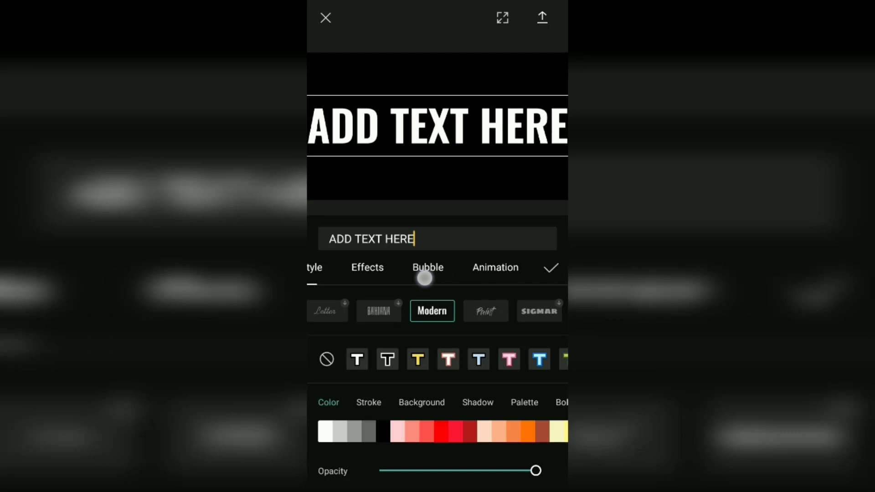
Give the title the Type 3 entrance animation, lengthened to about 0.9 seconds.
left_click(497, 270)
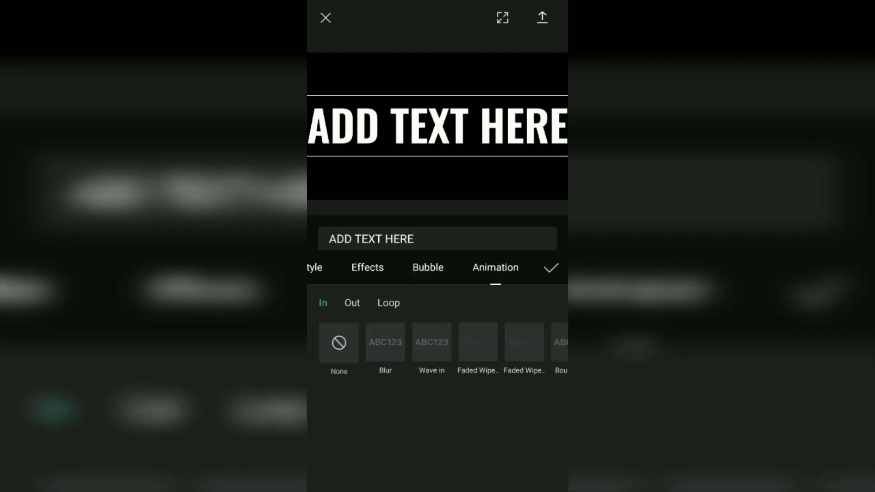
left_click_drag(435, 353, 404, 352)
mouse_move(520, 338)
left_mouse_down()
mouse_move(467, 337)
mouse_move(414, 359)
left_mouse_up()
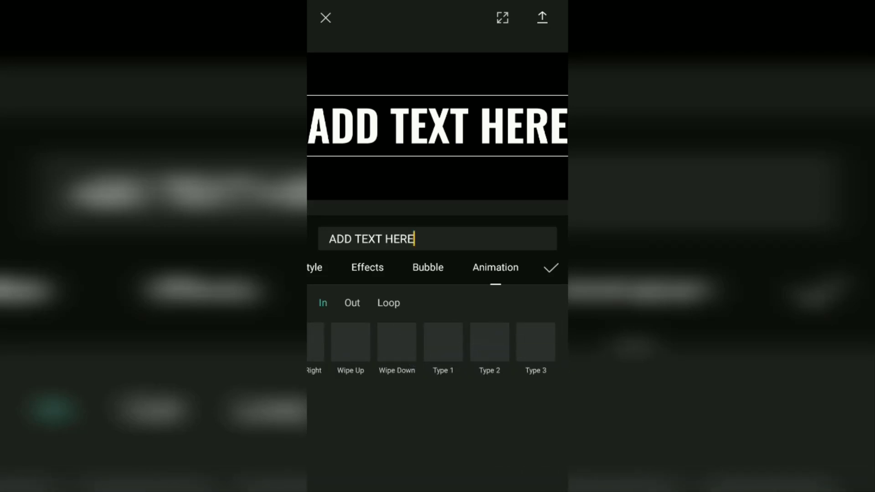
left_click(535, 342)
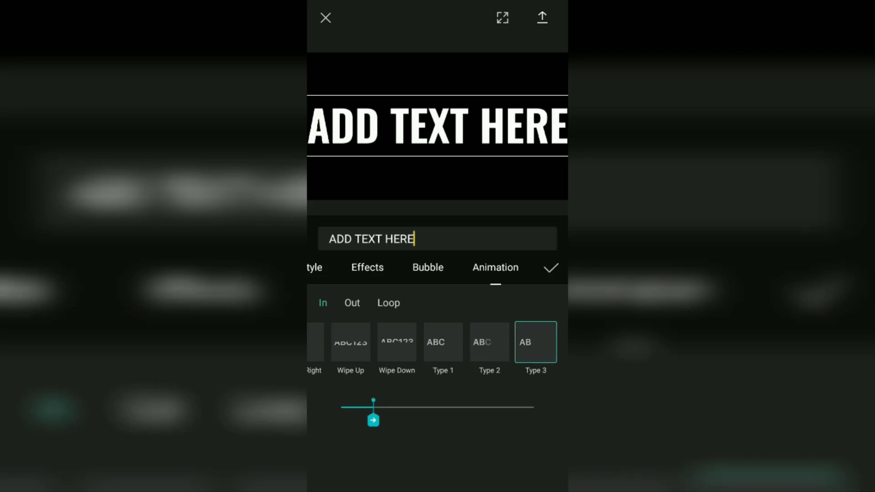
left_click_drag(373, 420, 440, 421)
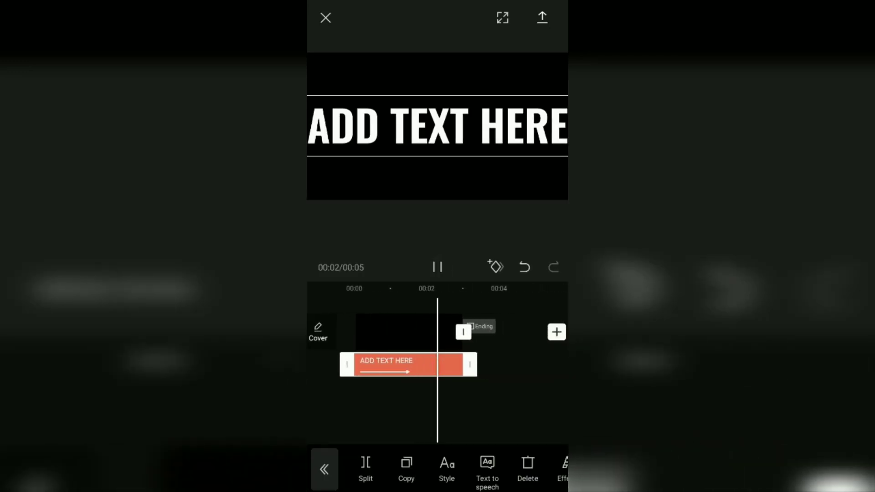
Replay the 3-second project from the start to review the typing title.
left_click(441, 267)
left_click_drag(455, 398, 553, 381)
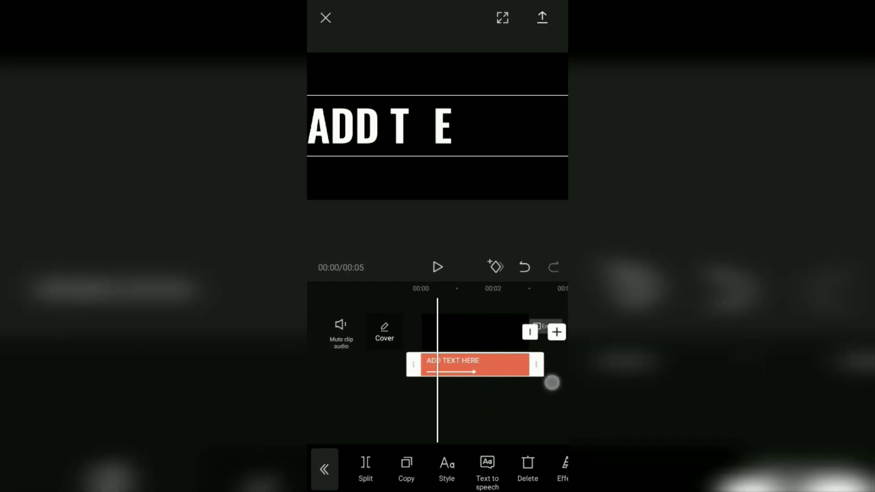
left_click(438, 268)
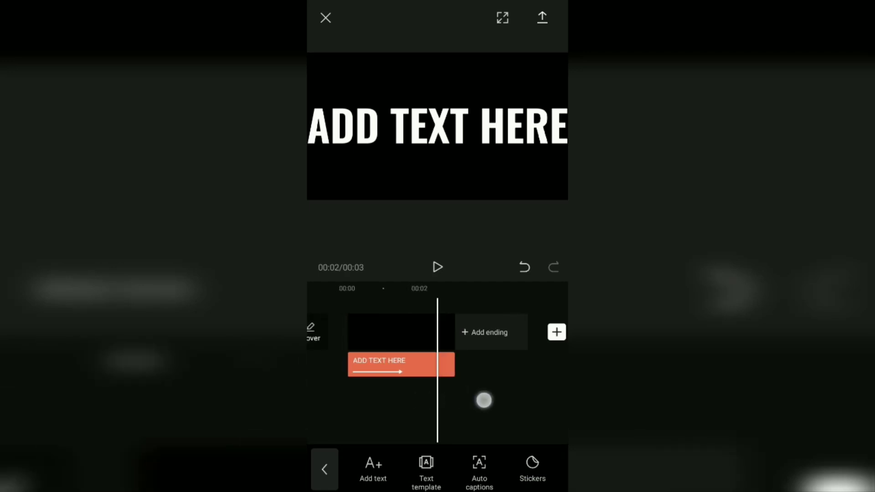
left_click(438, 268)
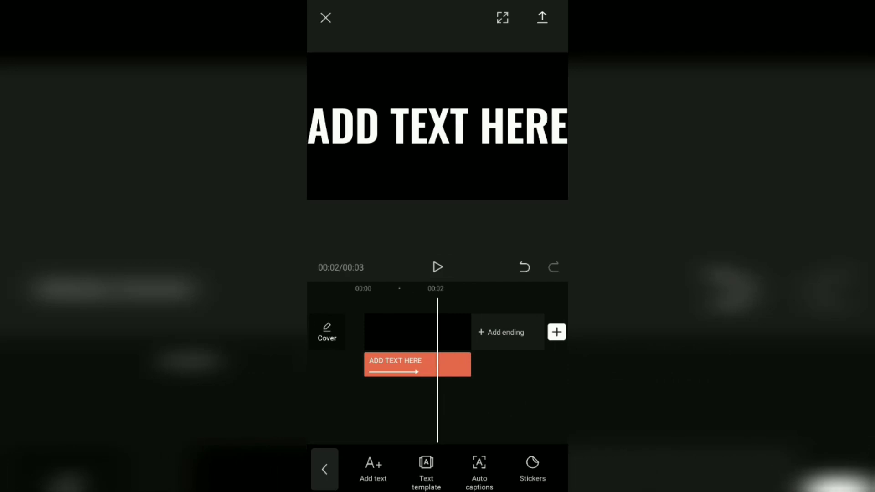
Export the 3-second title video at 1080p, 30 fps, and return home.
left_click(542, 17)
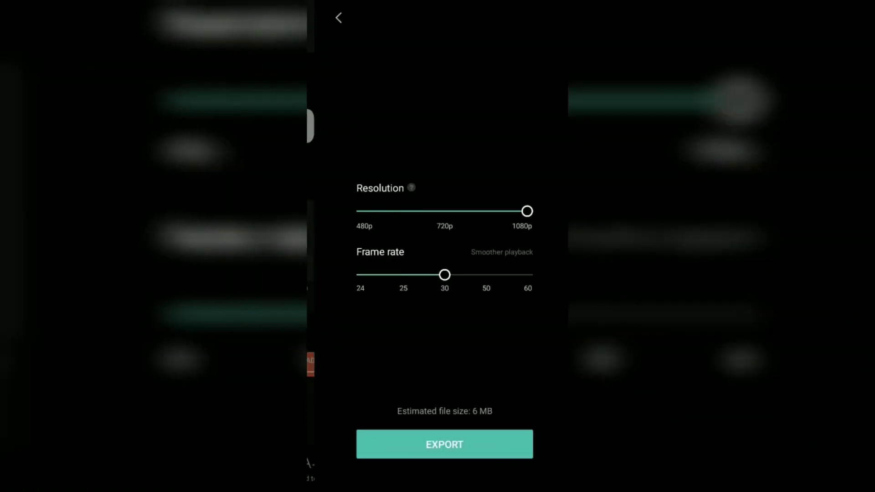
left_click(437, 444)
left_click(438, 416)
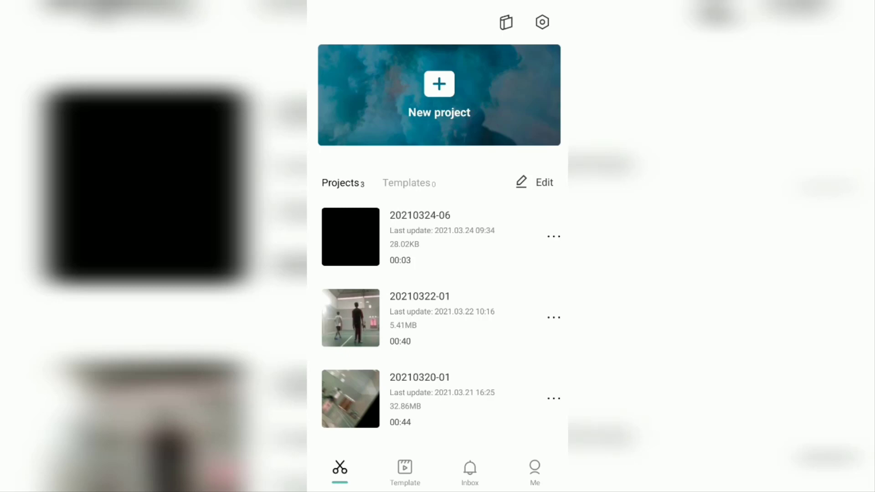
Create a new project with the 12-second guitarist clip and bring up audio options.
left_click(438, 93)
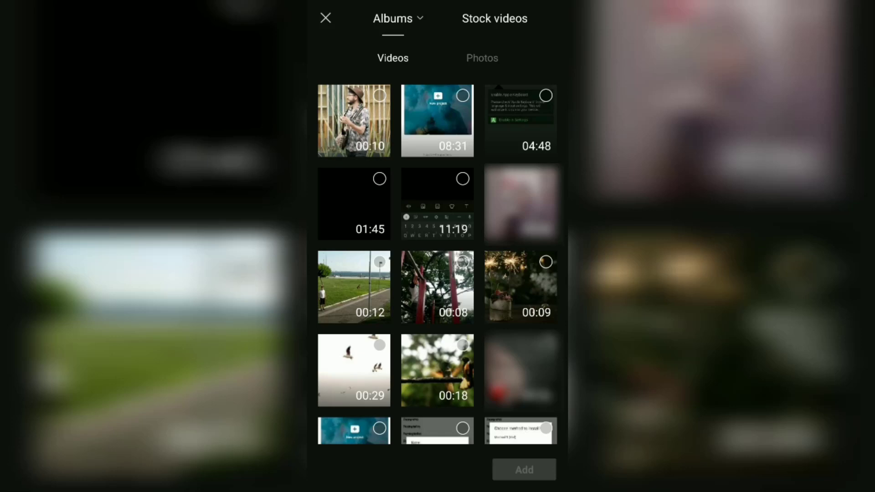
left_click(380, 95)
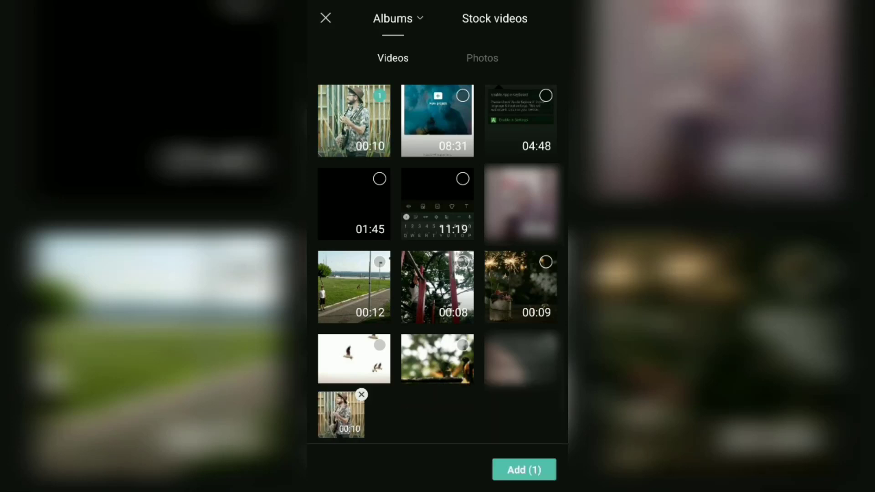
left_click(523, 469)
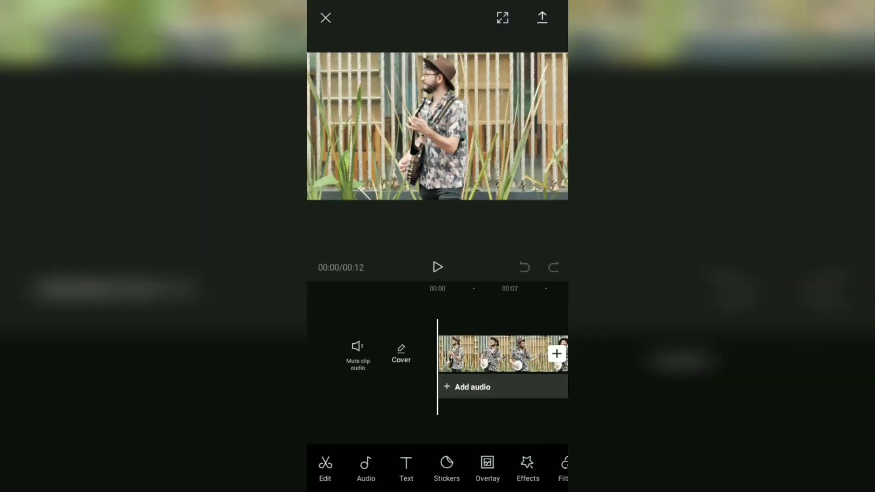
left_click(503, 388)
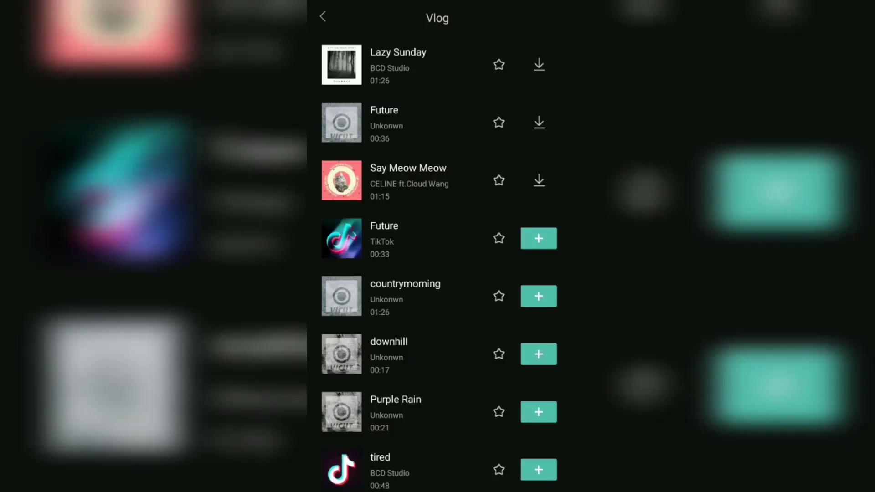
scroll(488, 342, "down", 3)
scroll(504, 274, "up", 2)
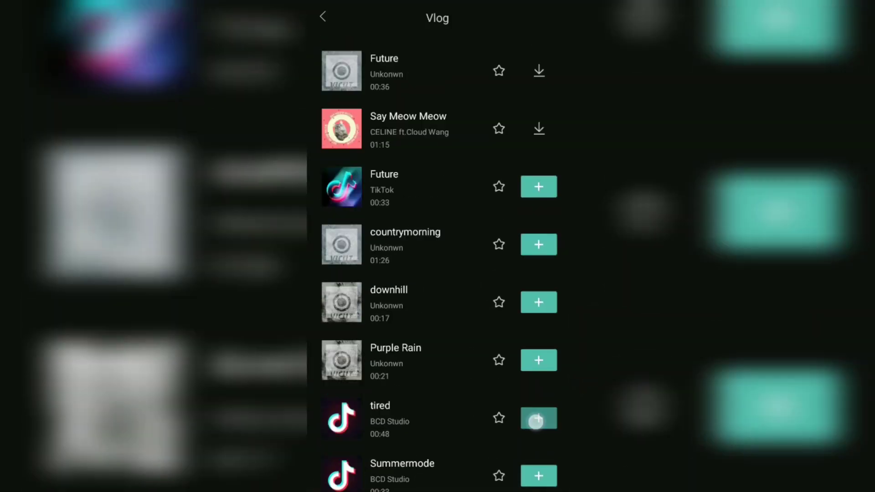
Add the Vlog track 'tired' beneath the guitarist clip.
left_click(538, 417)
left_click(325, 469)
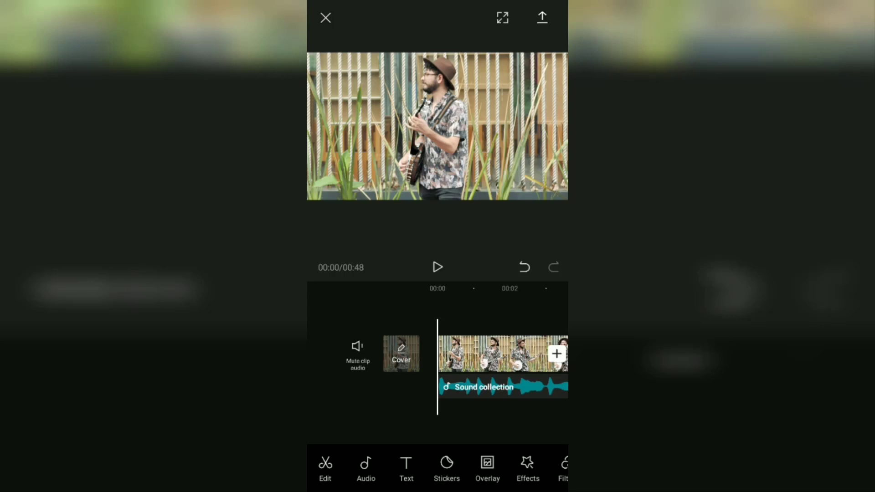
Overlay the exported 3-second ADD TEXT HERE video on the guitarist clip.
left_click(487, 469)
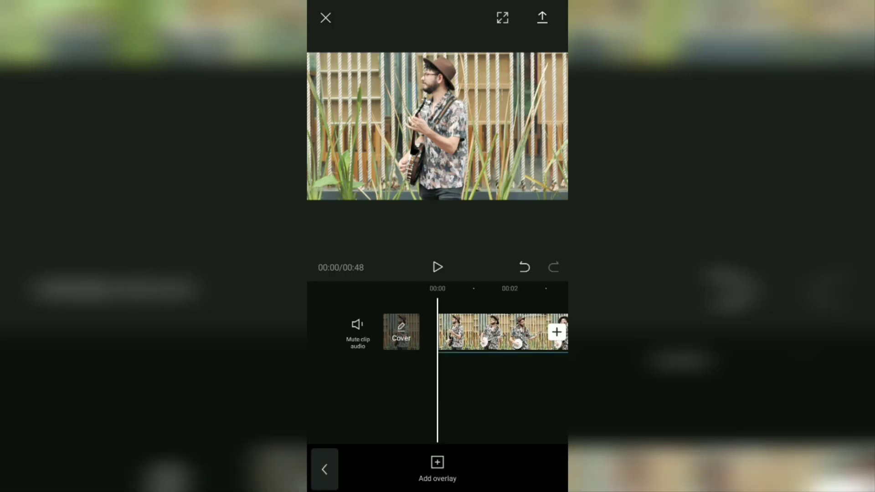
left_click(437, 465)
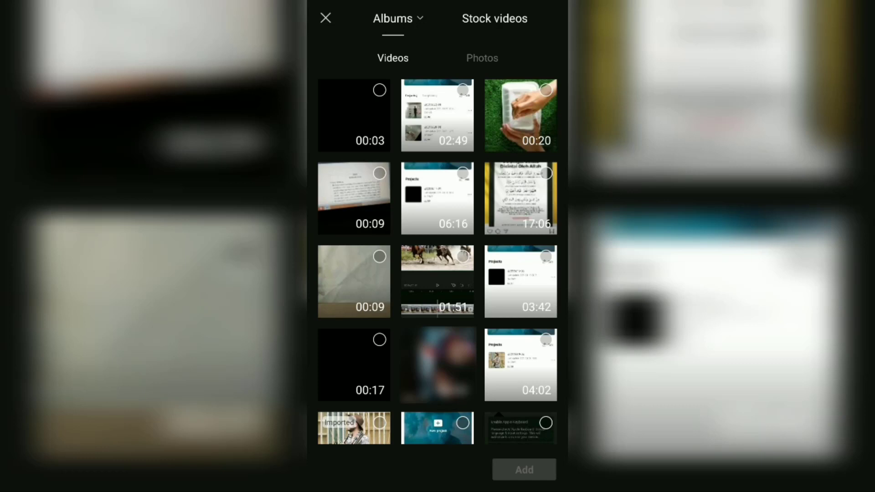
left_click(379, 91)
left_click(525, 470)
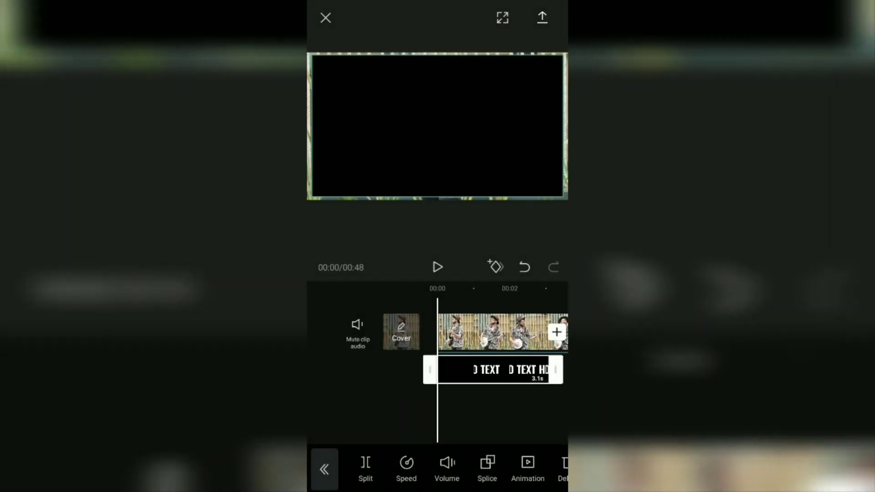
Enlarge the text overlay to span the full frame width.
left_click_drag(538, 407, 478, 397)
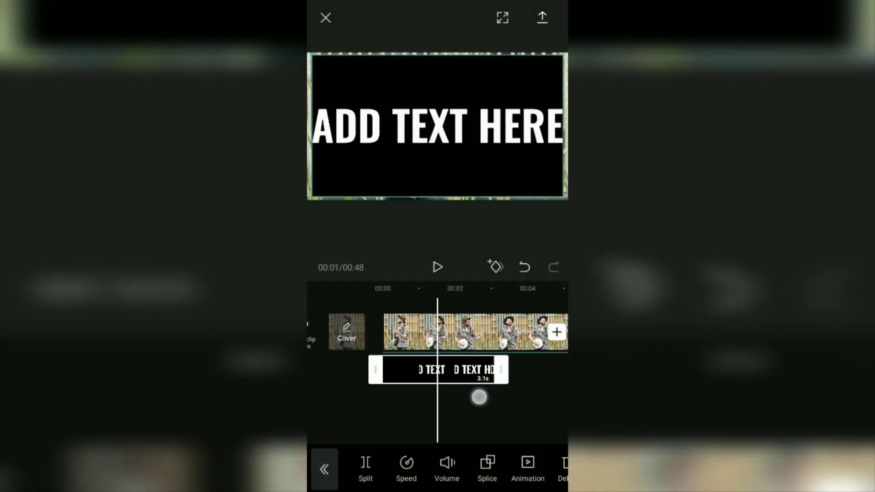
left_click(527, 163)
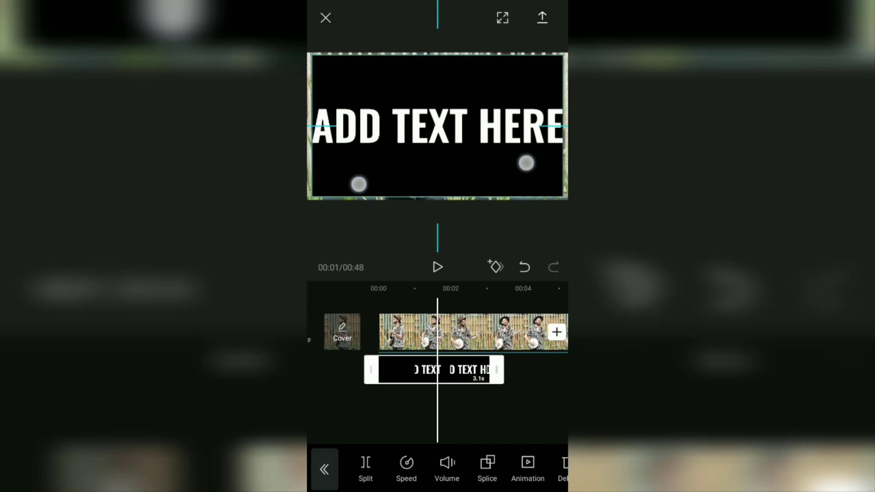
left_click_drag(526, 163, 530, 162)
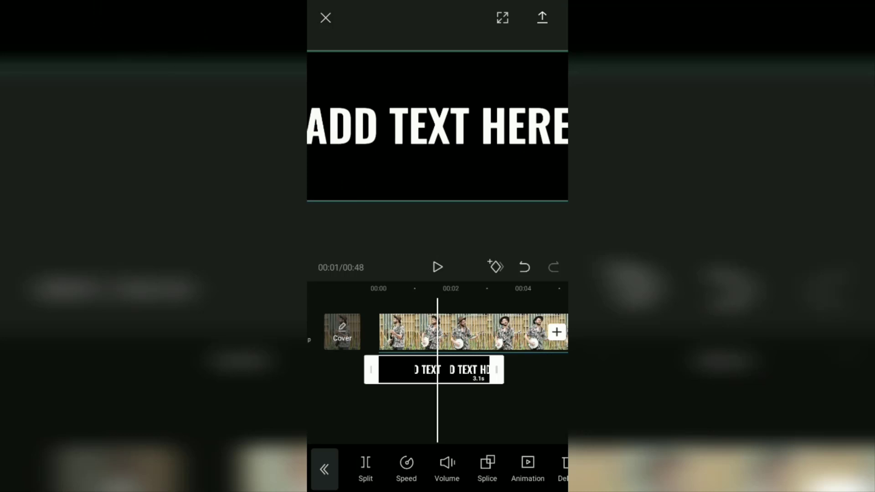
left_click(487, 465)
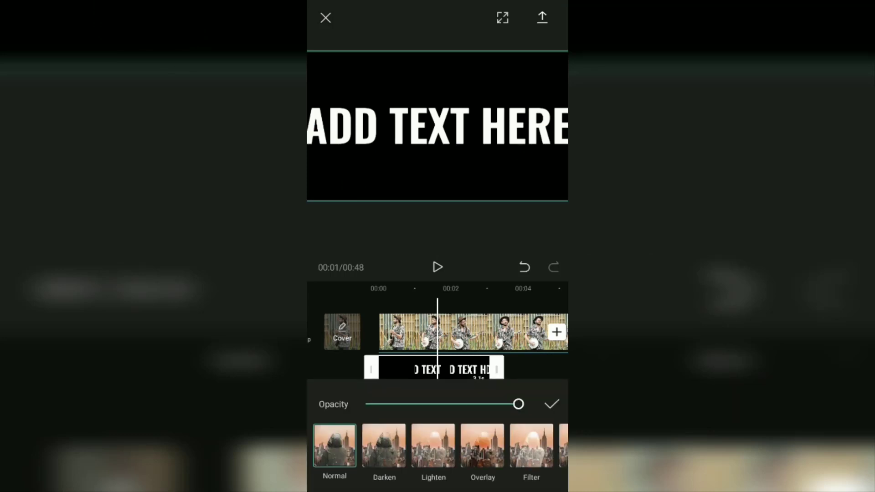
Switch the text overlay's blend mode to Darken and confirm it.
left_click(384, 446)
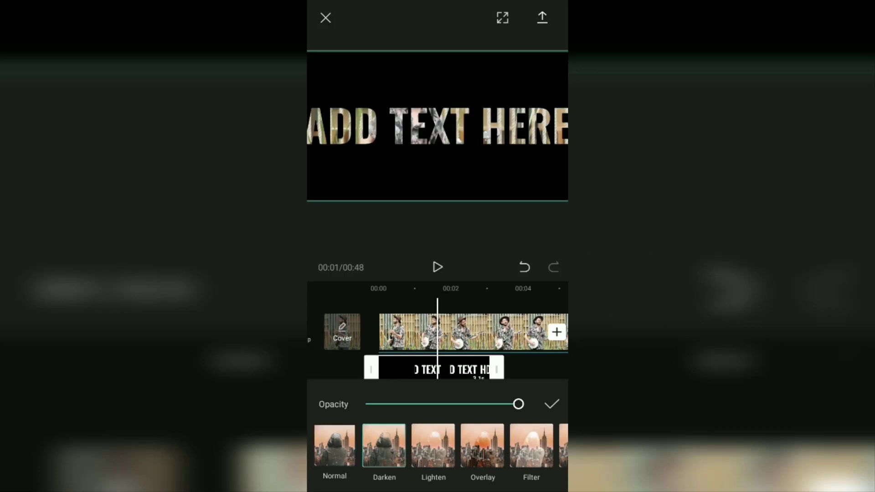
left_click_drag(492, 448, 342, 448)
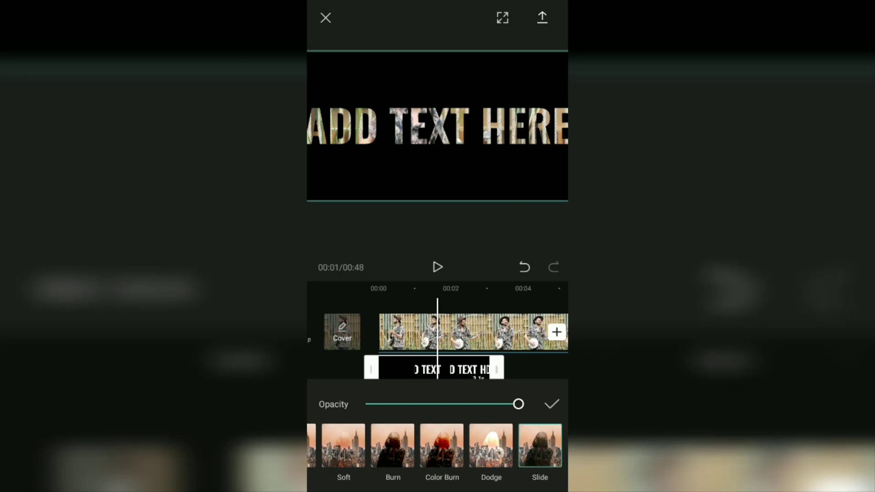
left_click(554, 406)
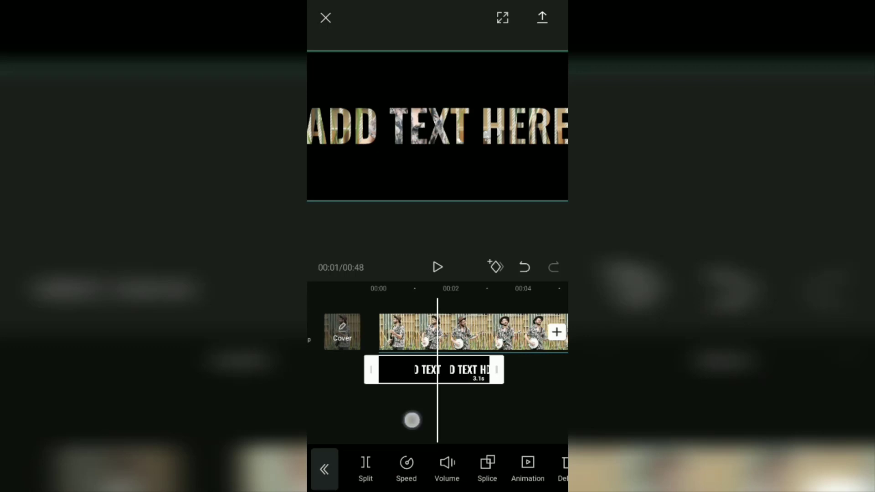
left_click_drag(412, 420, 539, 412)
left_click(438, 267)
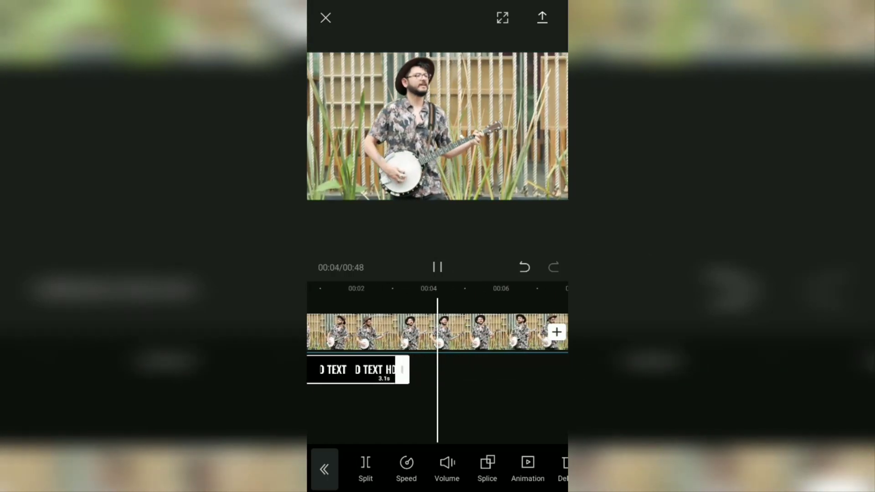
left_click(438, 267)
left_click_drag(426, 408, 515, 397)
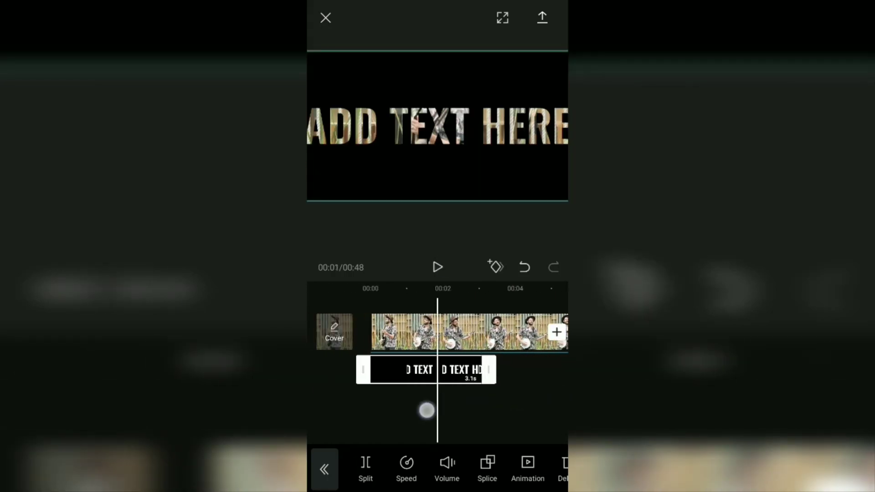
left_click_drag(426, 411, 558, 402)
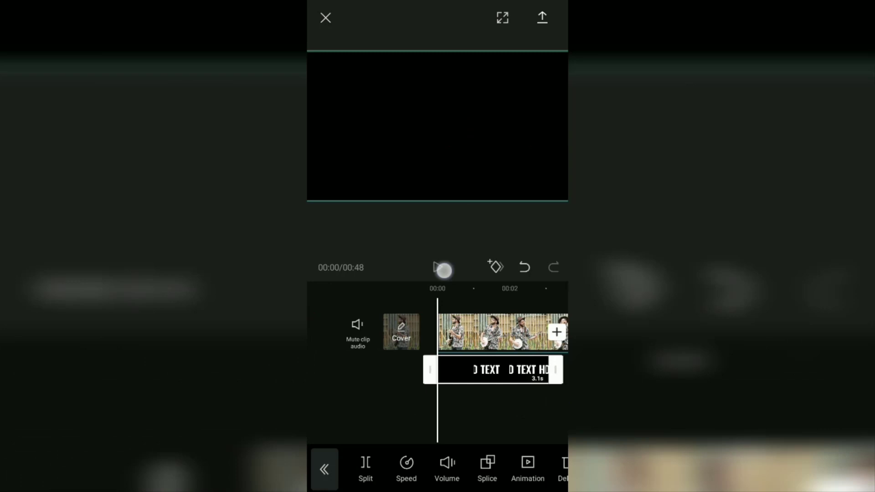
left_click(442, 271)
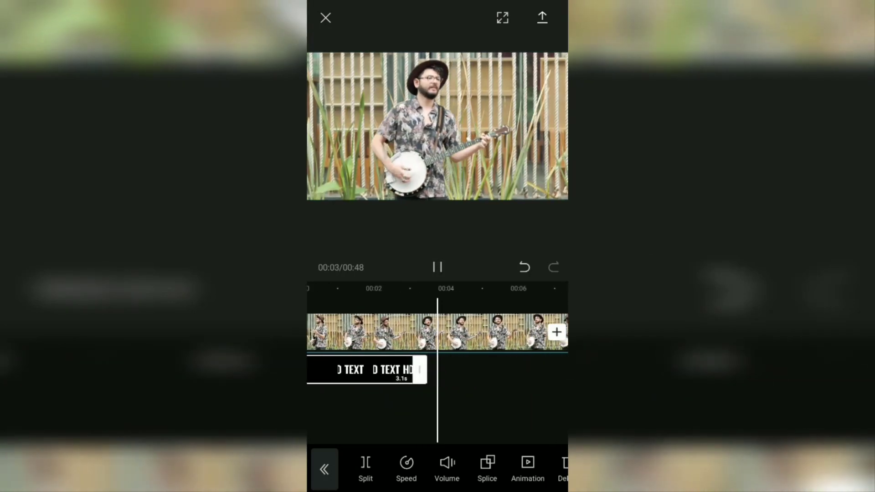
left_click(438, 267)
left_click_drag(448, 409, 529, 403)
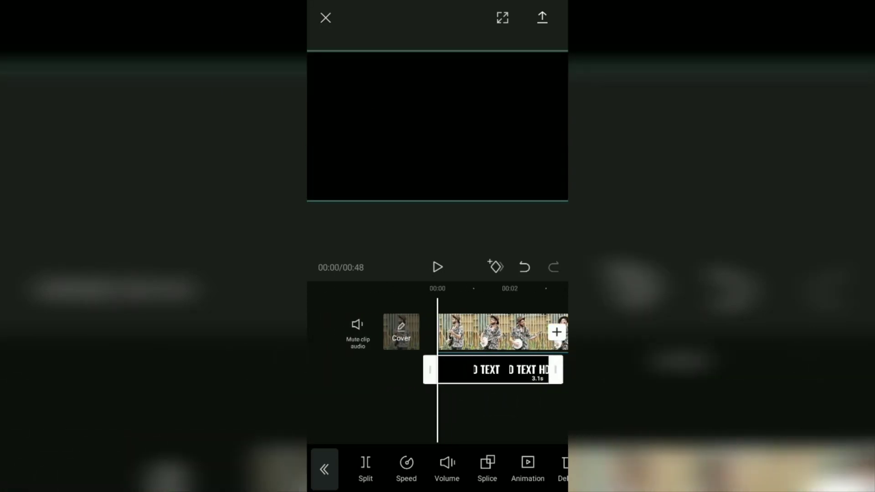
left_click_drag(531, 411, 472, 413)
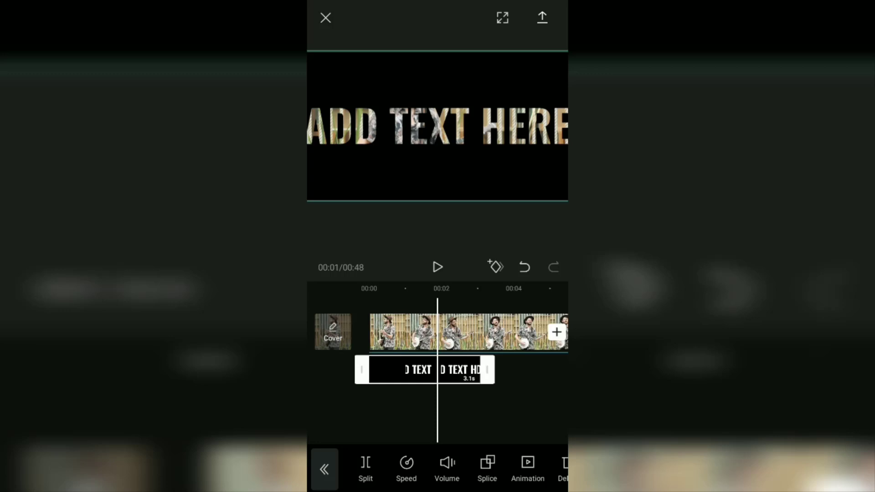
Keyframe the text at 00:01, then enlarge it by 00:03 until the X fills the frame.
left_click(495, 267)
left_click_drag(542, 396, 497, 399)
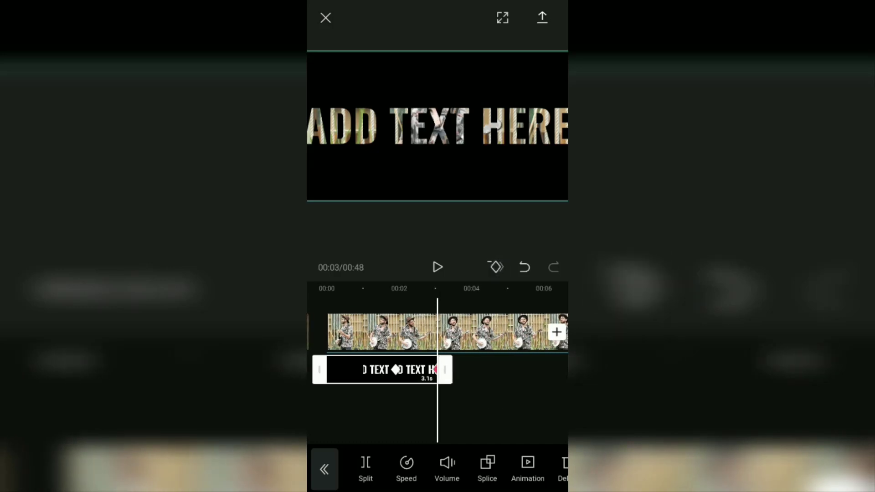
left_click_drag(396, 165, 363, 193)
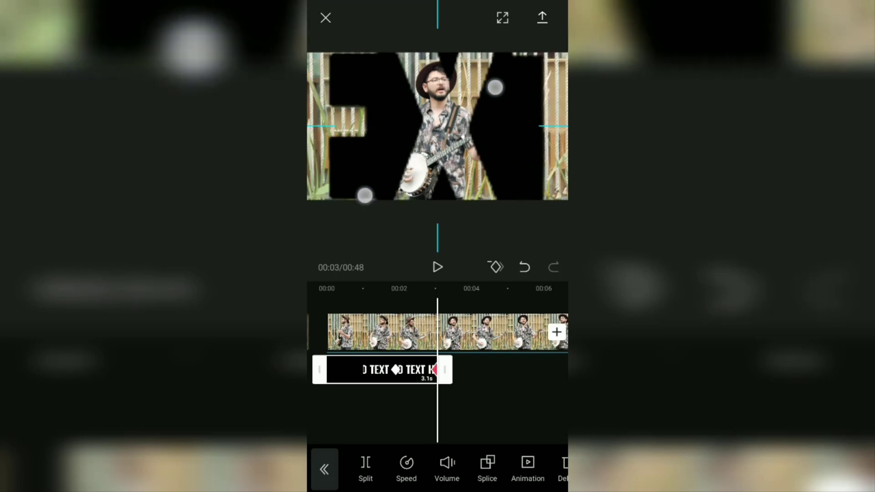
left_click_drag(489, 92, 504, 75)
mouse_move(362, 193)
left_mouse_down()
mouse_move(358, 199)
mouse_move(364, 192)
left_mouse_up()
left_click_drag(492, 100, 494, 95)
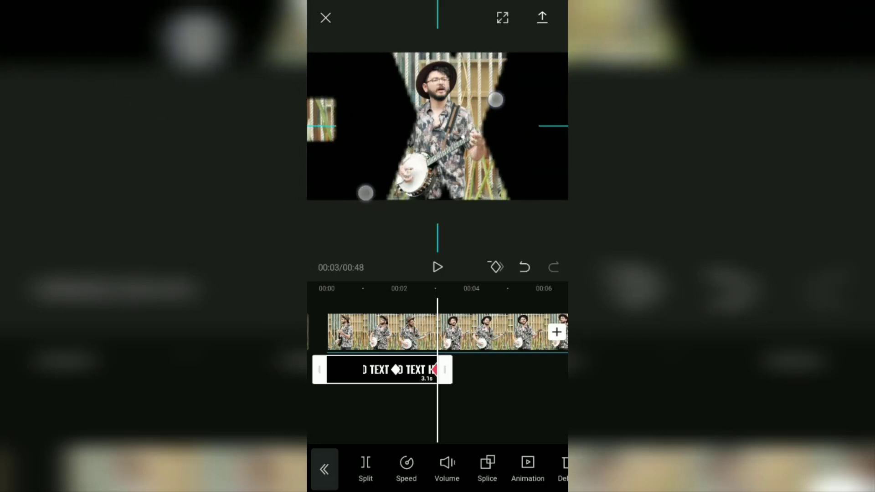
left_click_drag(448, 477, 383, 480)
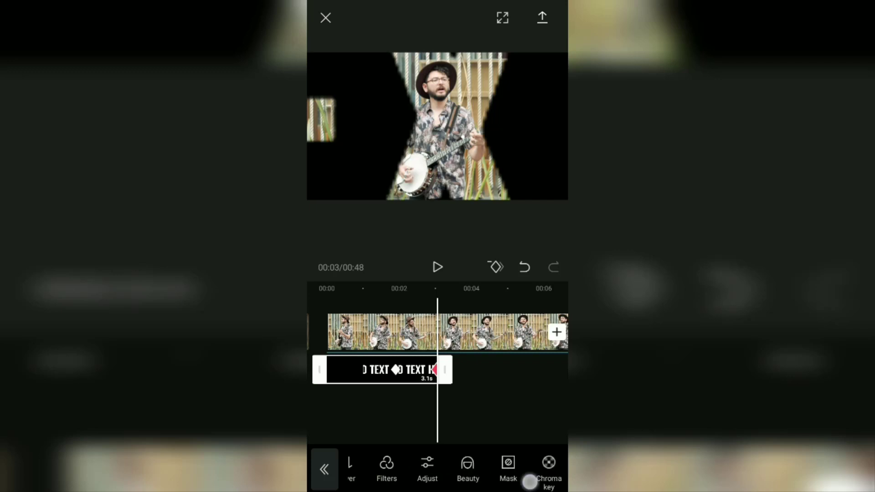
left_click_drag(530, 482, 448, 482)
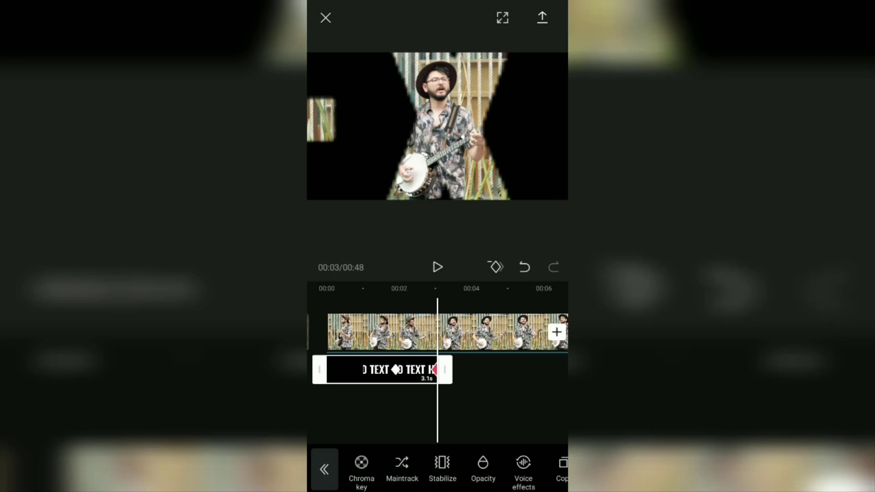
Drop the text overlay's opacity to 0 at the 00:03 keyframe.
left_click(483, 470)
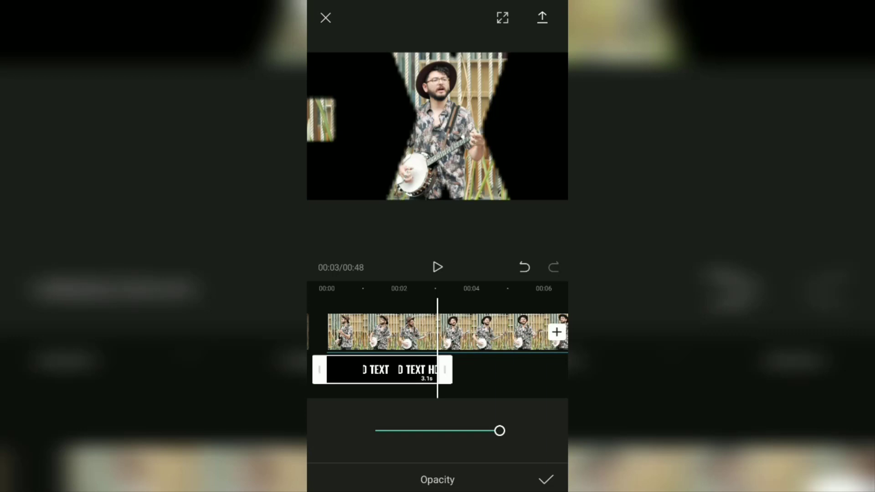
mouse_move(456, 444)
left_mouse_down()
mouse_move(503, 447)
mouse_move(463, 434)
left_mouse_up()
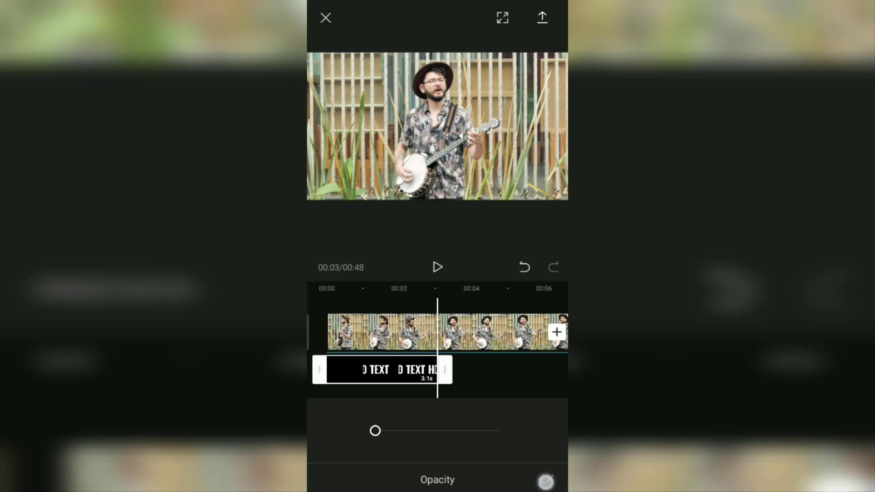
Confirm the zero opacity and play back the zoom-and-fade once.
left_click(546, 482)
left_click_drag(470, 425, 519, 422)
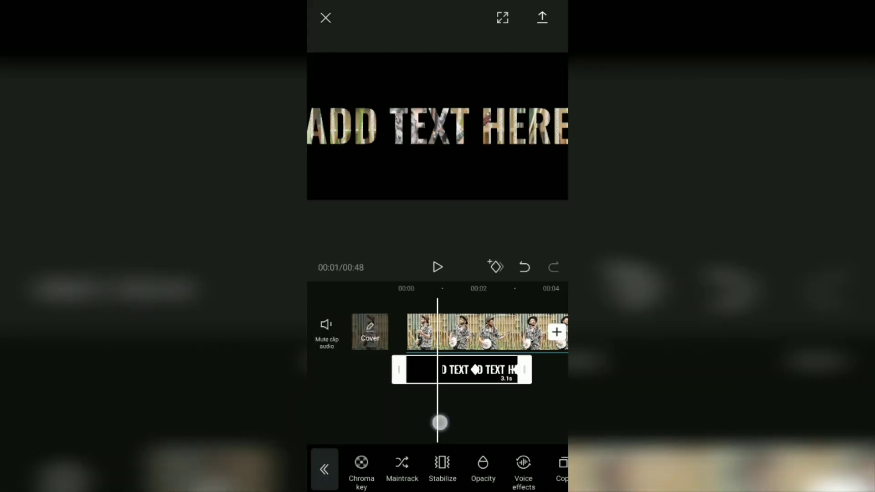
left_click_drag(438, 422, 549, 408)
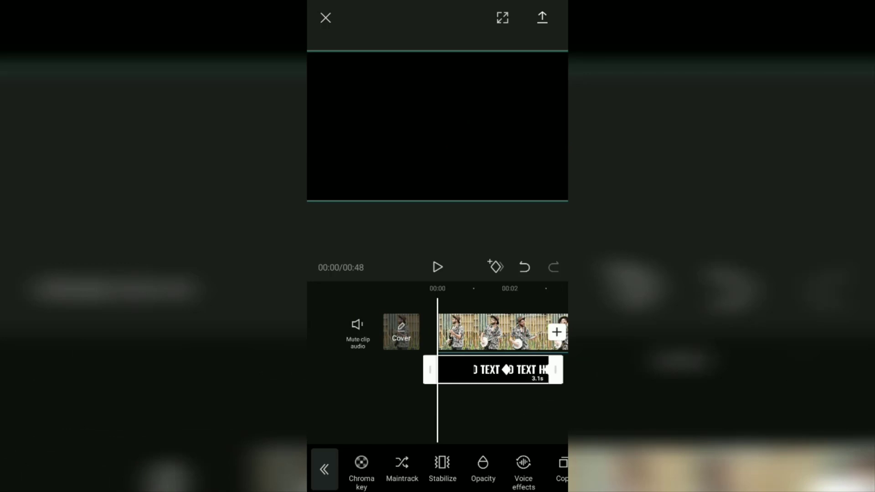
left_click(443, 269)
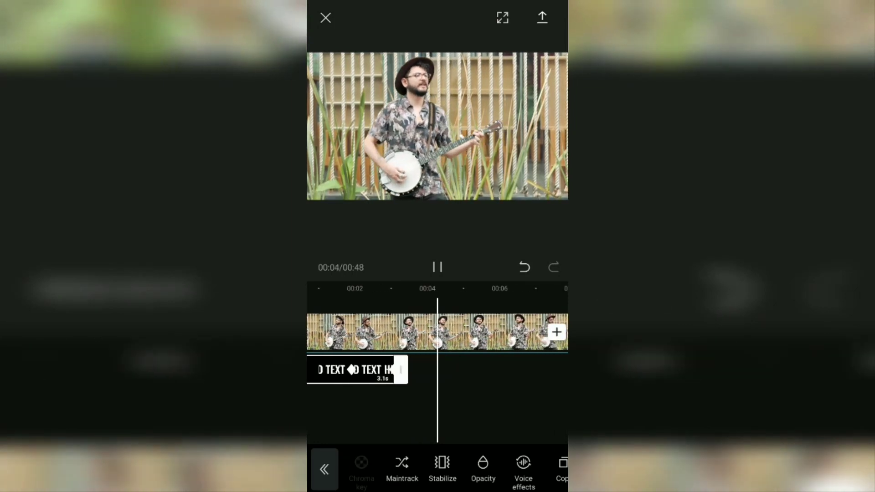
left_click(430, 412)
Rewind to 00:00 and replay the title animation.
left_click_drag(429, 413, 561, 413)
left_click(492, 369)
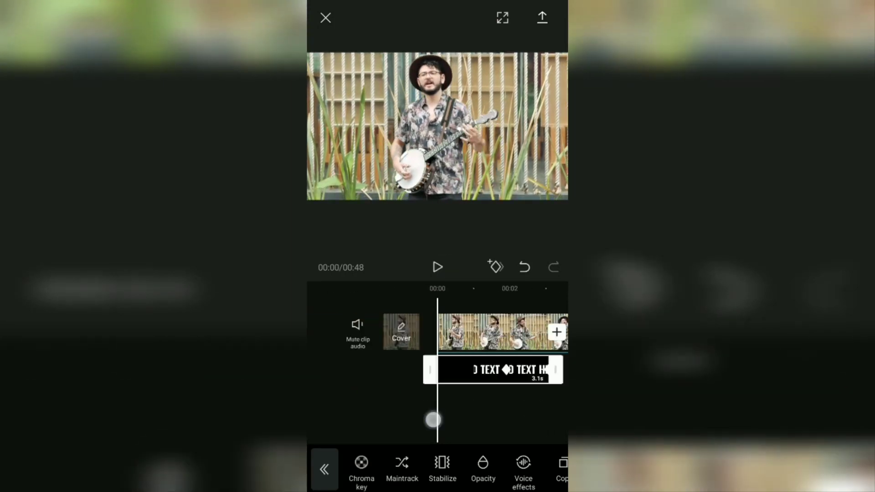
left_click(442, 266)
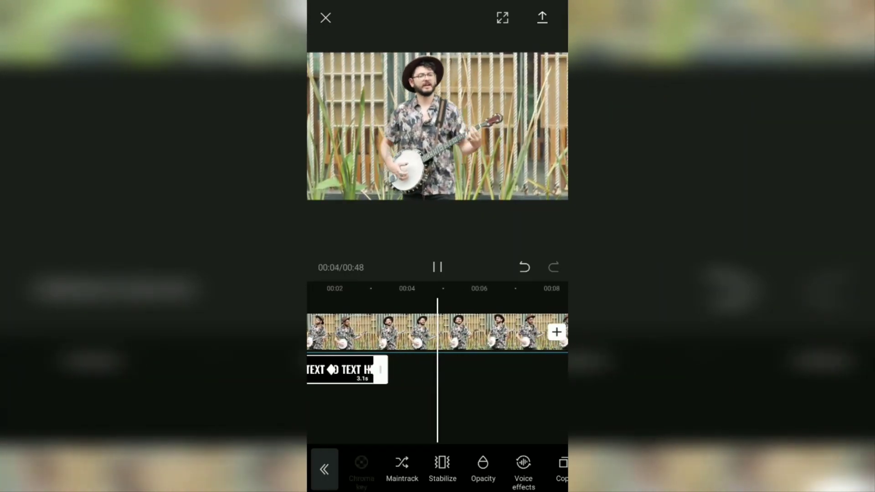
left_click(438, 266)
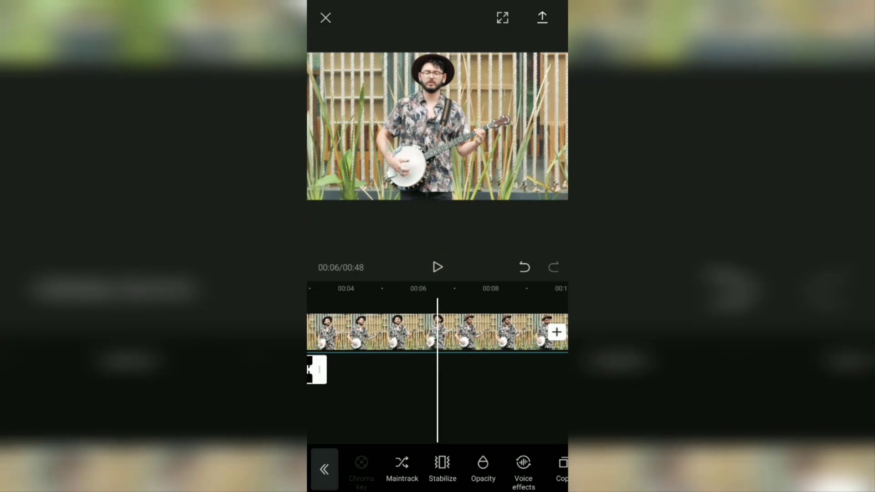
Replay the video with the music from the start, then park near 00:01.
left_click_drag(437, 369, 534, 372)
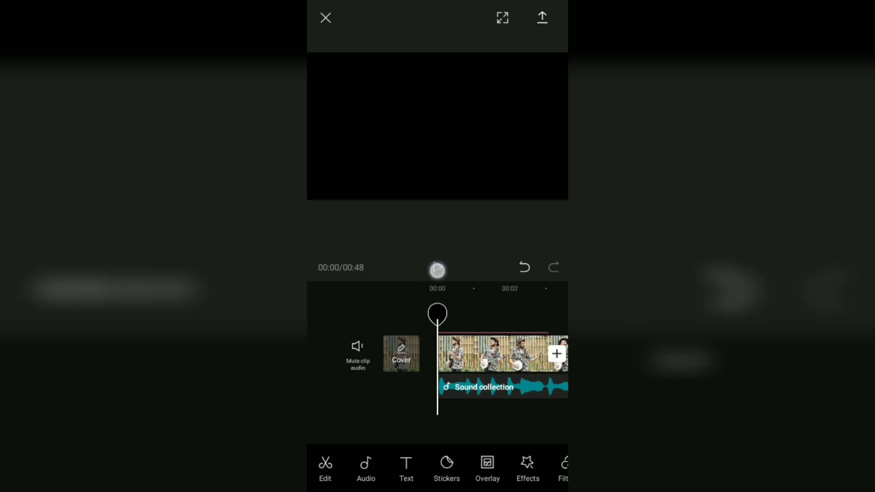
left_click(437, 270)
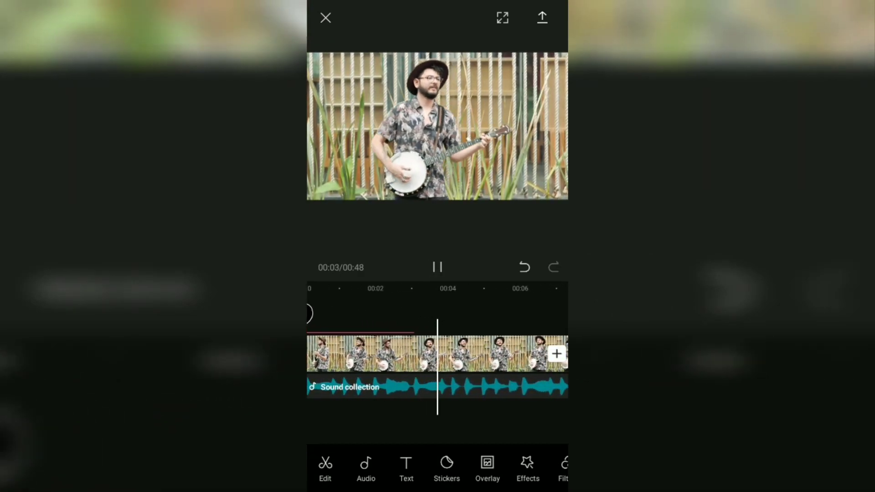
left_click(438, 267)
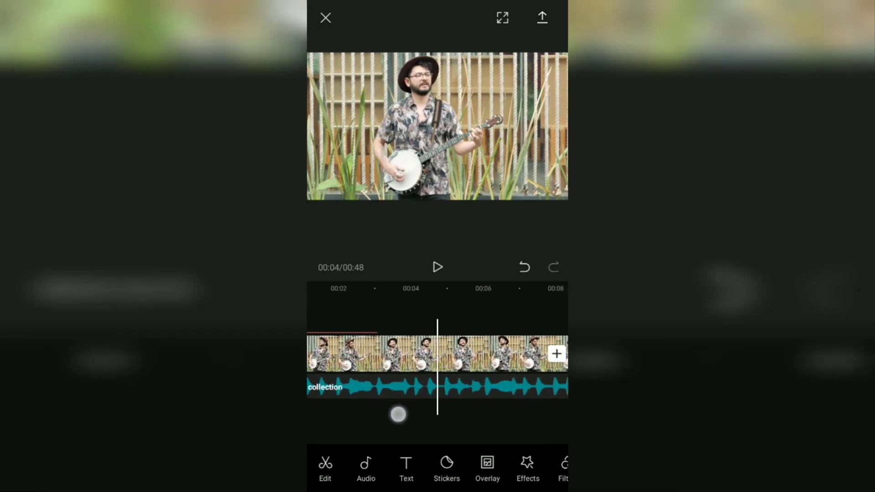
mouse_move(398, 415)
left_mouse_down()
mouse_move(536, 395)
mouse_move(504, 408)
left_mouse_up()
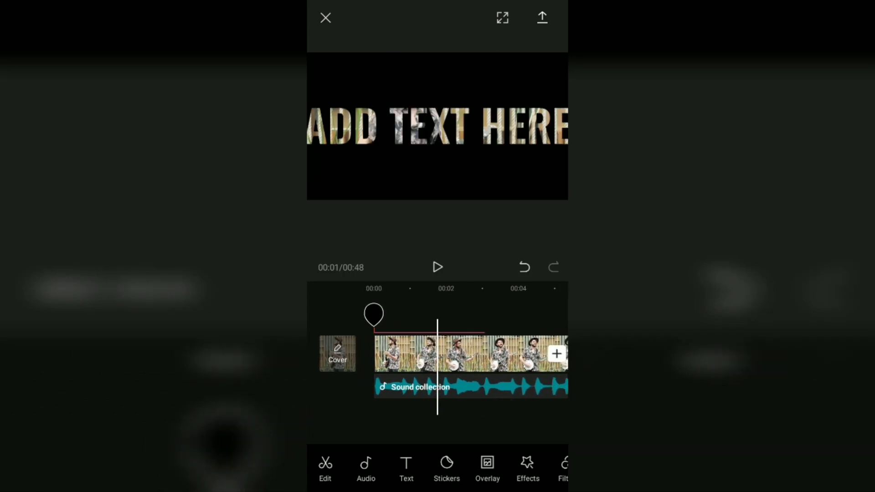